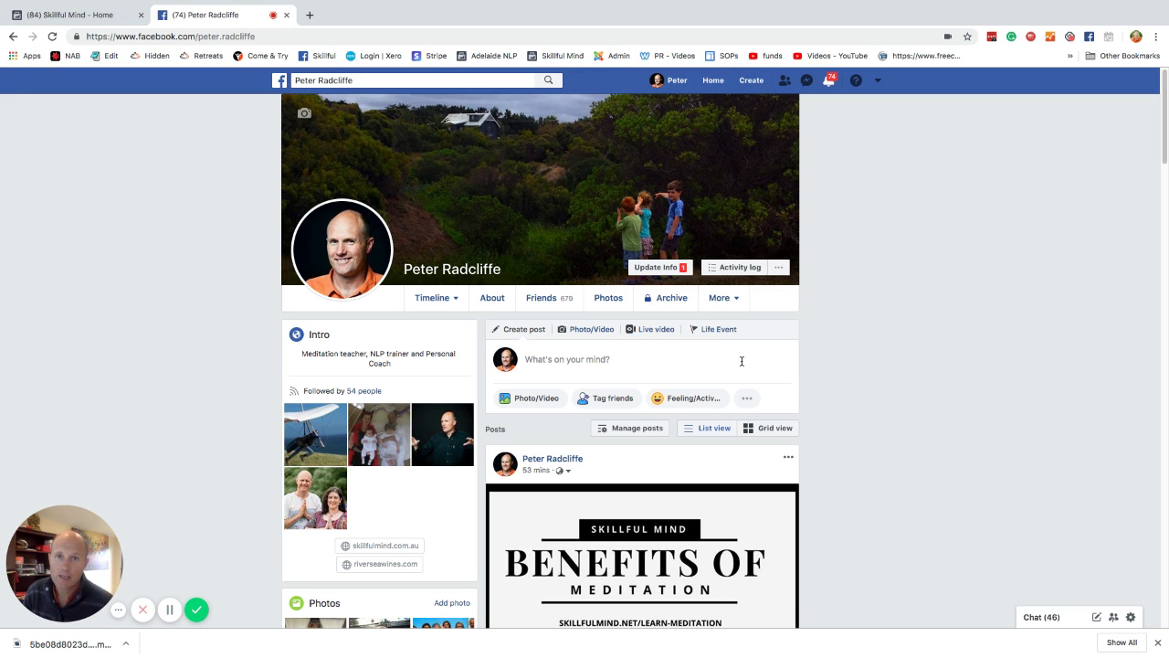
Look through the posts on the personal profile's timeline and the options under the meditation benefits post
{"action": "left_click", "coordinate": [730, 299]}
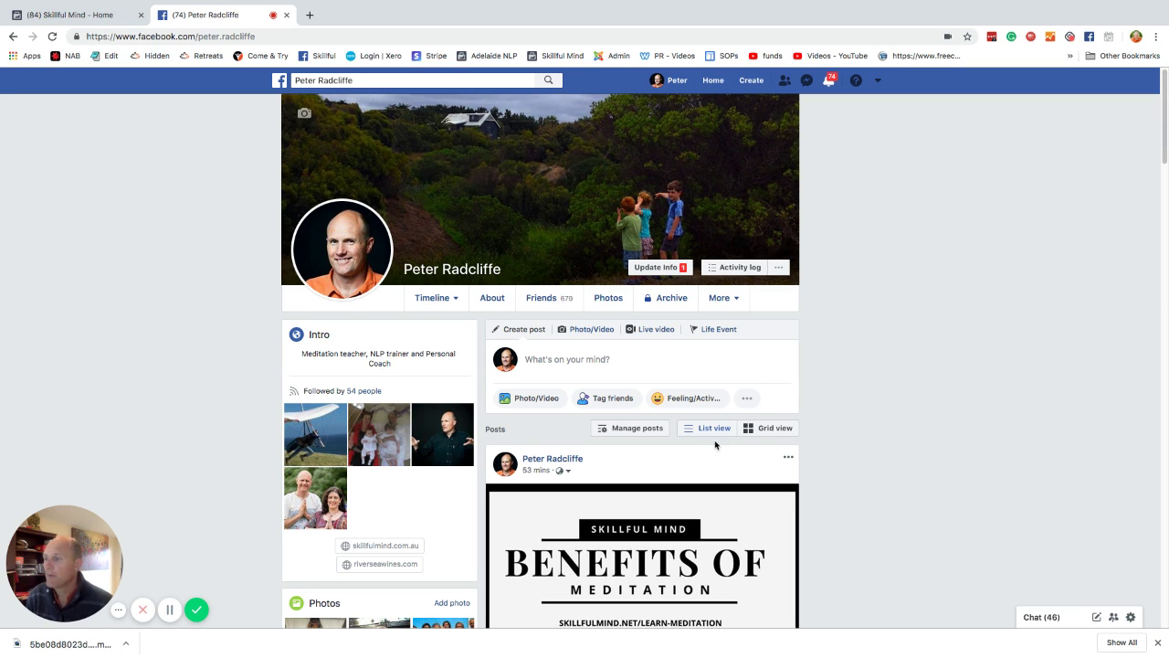
{"action": "scroll", "coordinate": [715, 443], "scroll_direction": "down", "scroll_amount": 1}
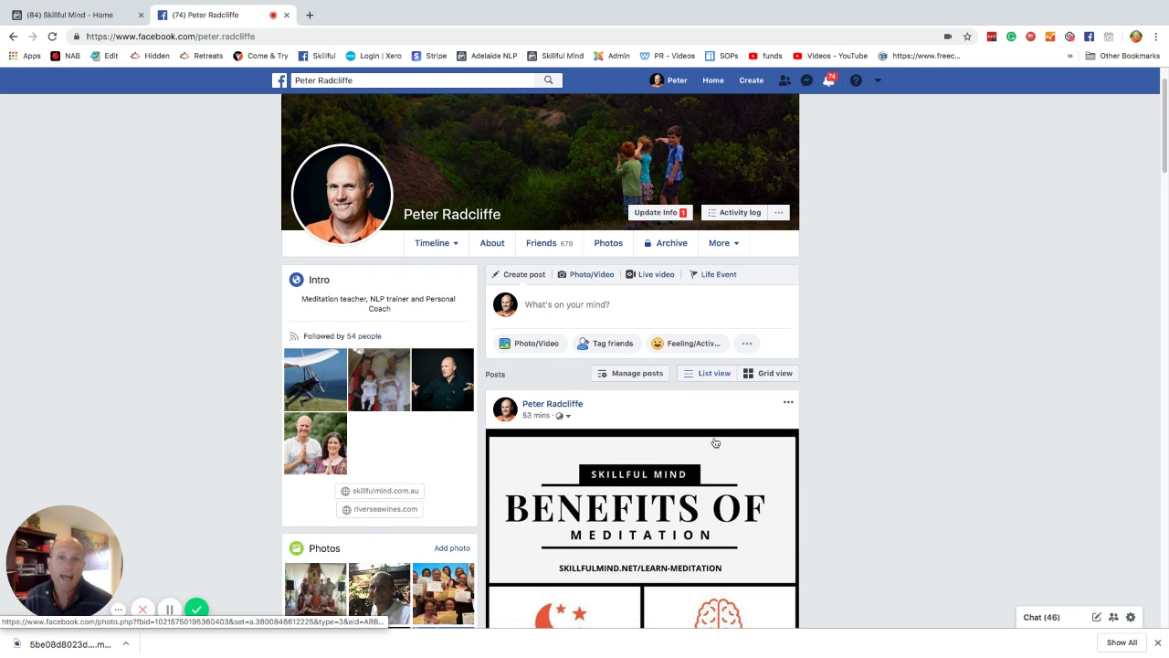
{"action": "scroll", "coordinate": [715, 443], "scroll_direction": "up", "scroll_amount": 1}
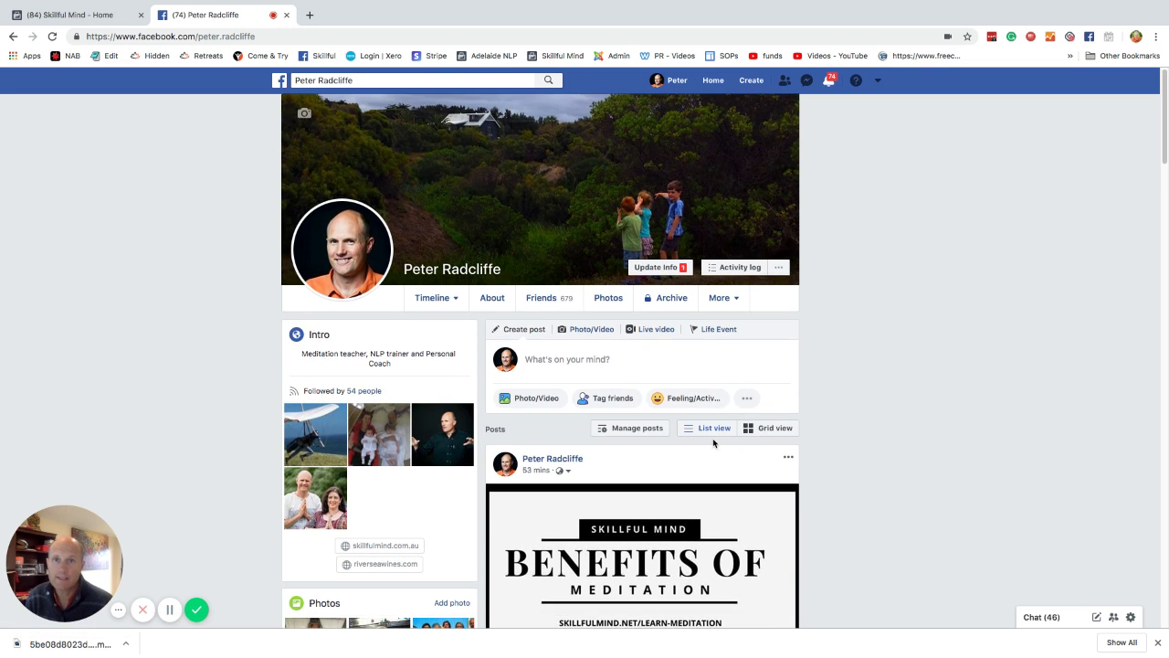
{"action": "scroll", "coordinate": [713, 437], "scroll_direction": "down", "scroll_amount": 1}
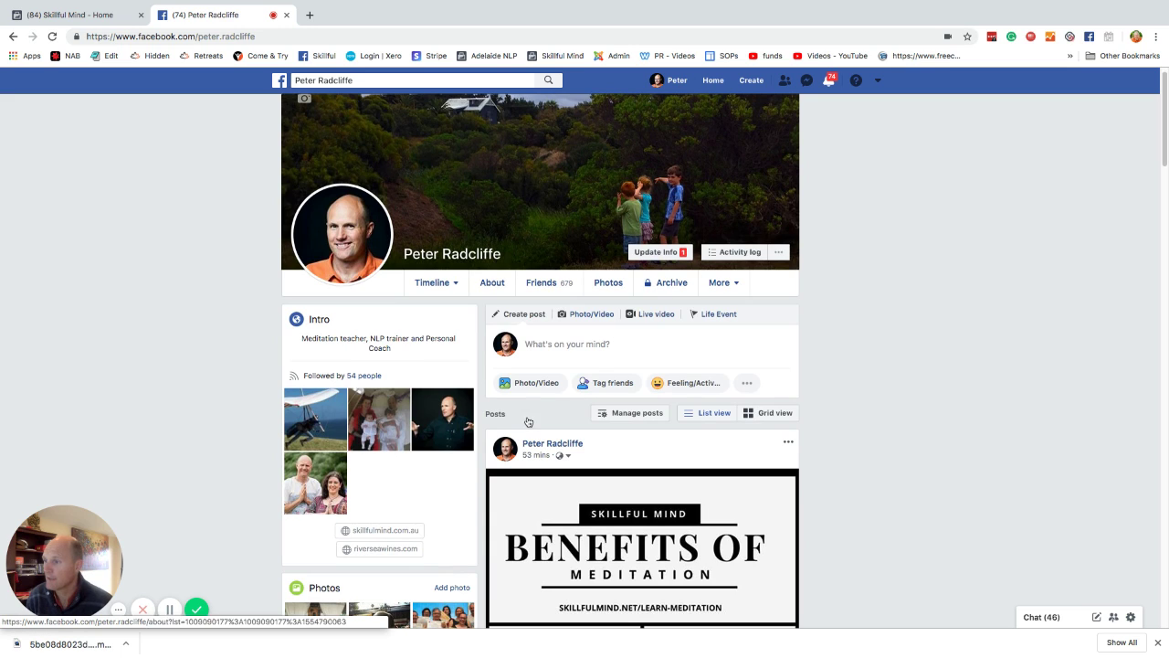
{"action": "scroll", "coordinate": [548, 452], "scroll_direction": "down", "scroll_amount": 1}
{"action": "scroll", "coordinate": [551, 455], "scroll_direction": "down", "scroll_amount": 5}
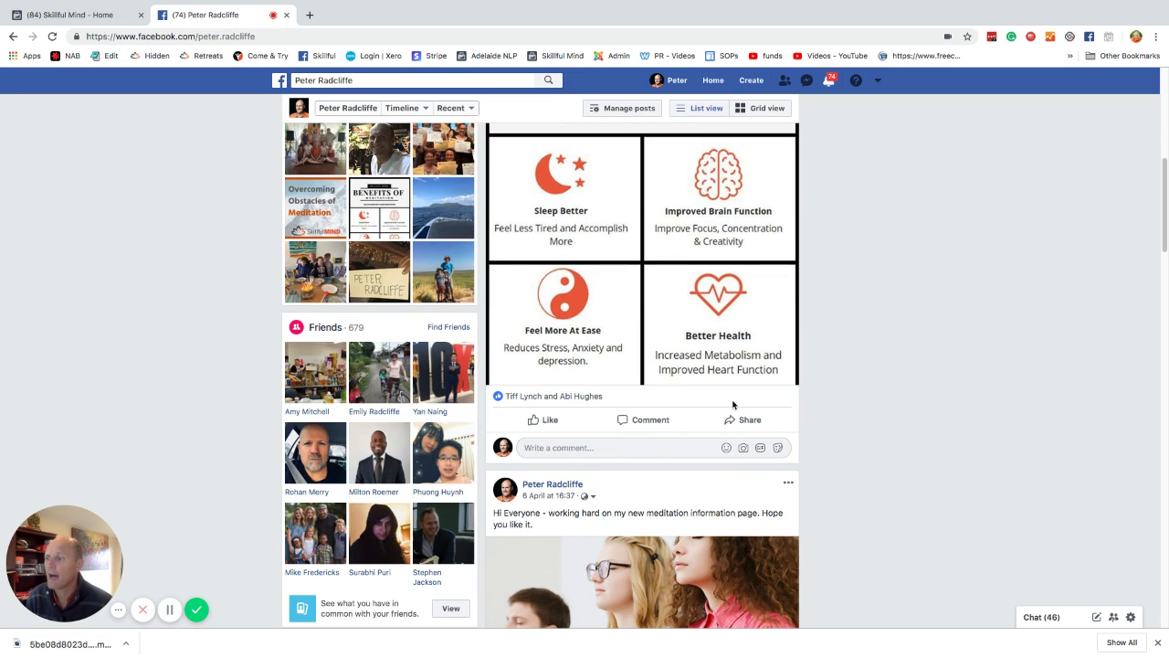
Switch to the Skillful Mind business page and start boosting the weekly refresh meditation classes post
{"action": "left_click", "coordinate": [90, 16]}
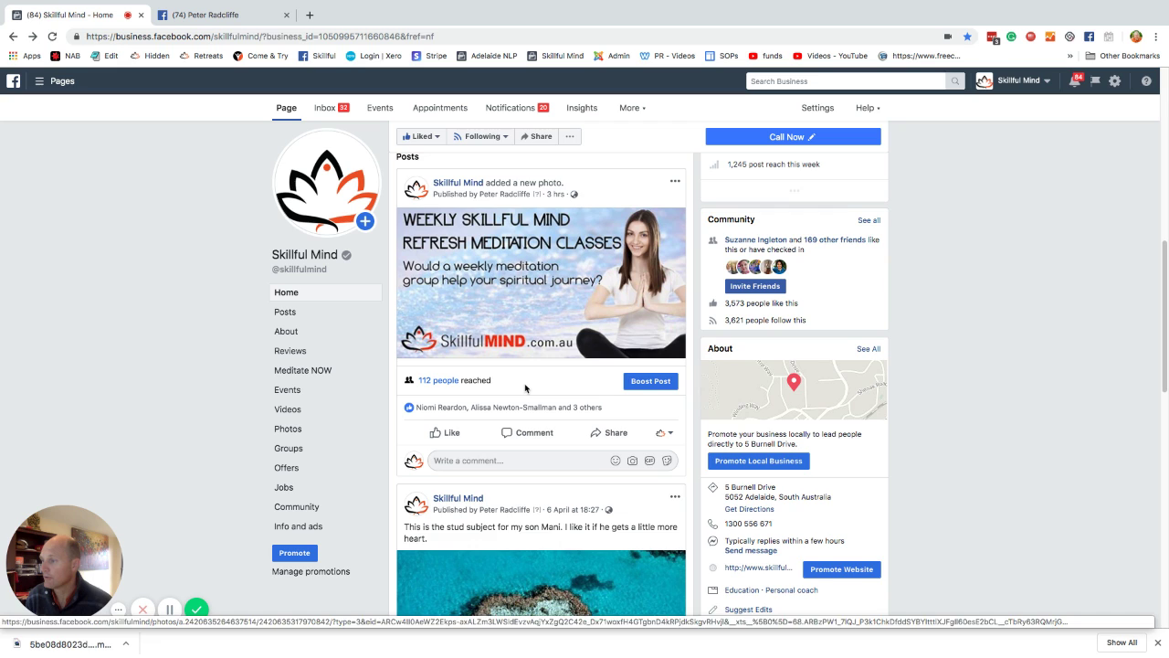
{"action": "scroll", "coordinate": [525, 388], "scroll_direction": "down", "scroll_amount": 1}
{"action": "scroll", "coordinate": [525, 388], "scroll_direction": "down", "scroll_amount": 1}
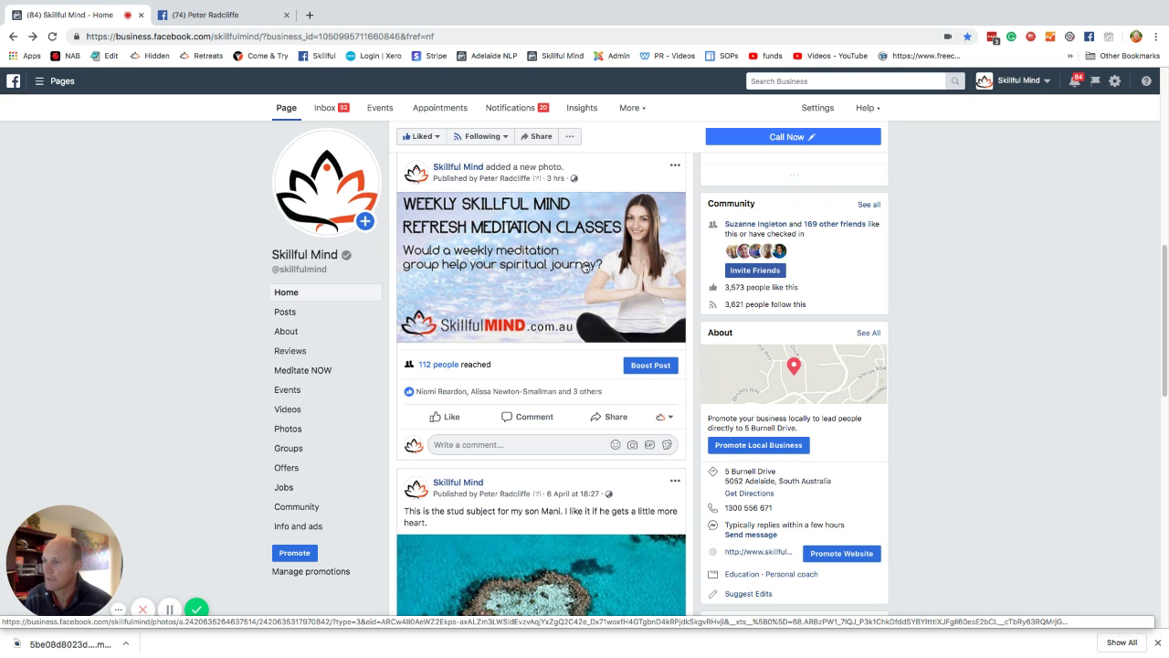
{"action": "left_click", "coordinate": [652, 364]}
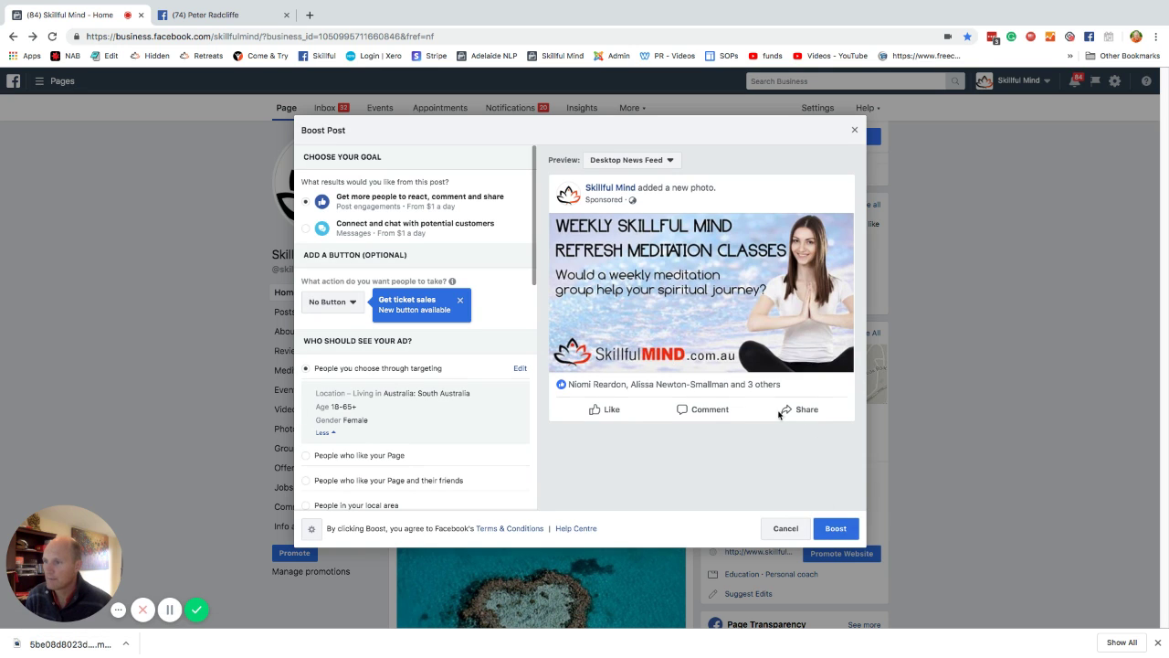
Review the boost's goal, audience, placement, duration and budget settings
{"action": "scroll", "coordinate": [484, 431], "scroll_direction": "down", "scroll_amount": 2}
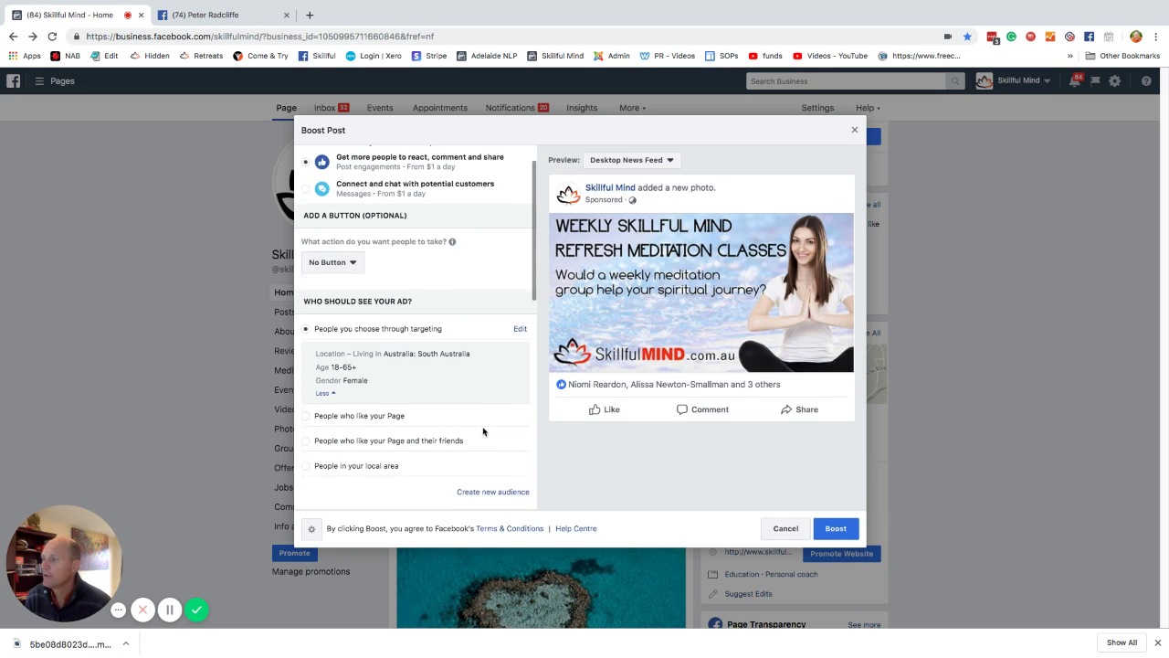
{"action": "scroll", "coordinate": [483, 431], "scroll_direction": "down", "scroll_amount": 5}
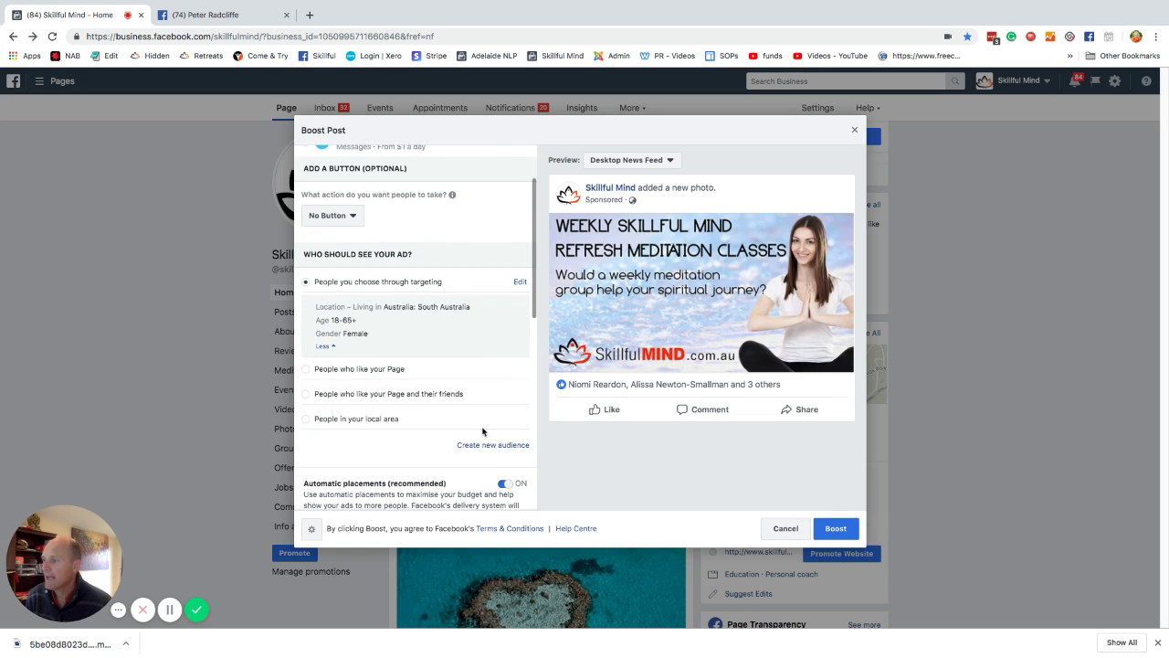
{"action": "scroll", "coordinate": [483, 431], "scroll_direction": "down", "scroll_amount": 4}
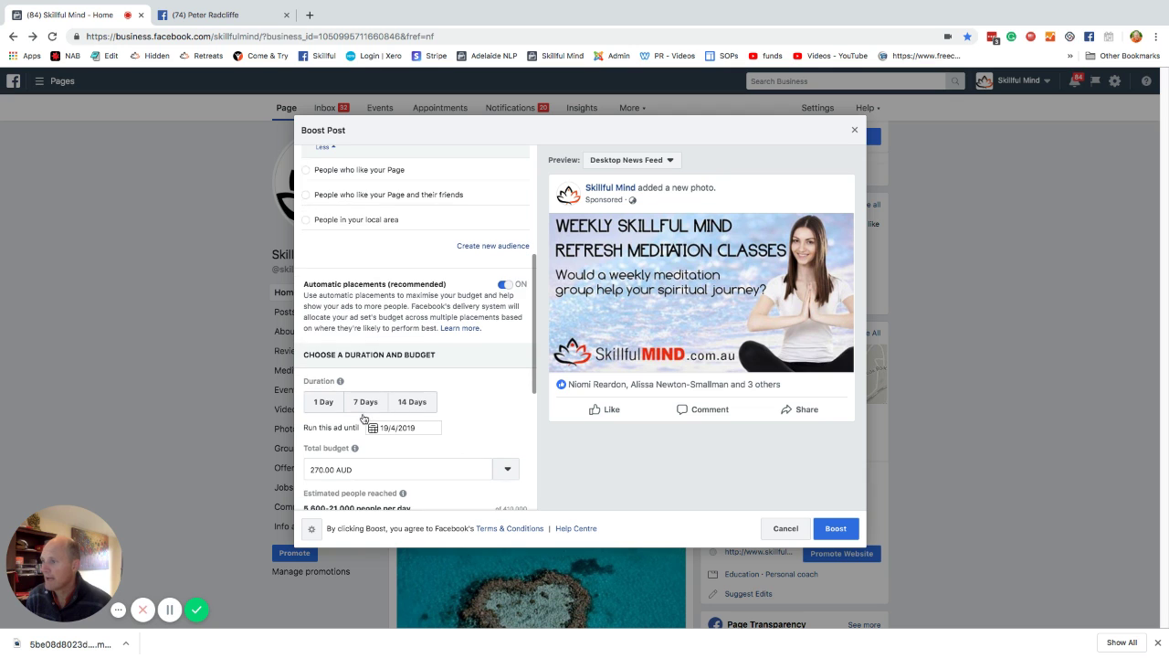
{"action": "scroll", "coordinate": [363, 418], "scroll_direction": "down", "scroll_amount": 1}
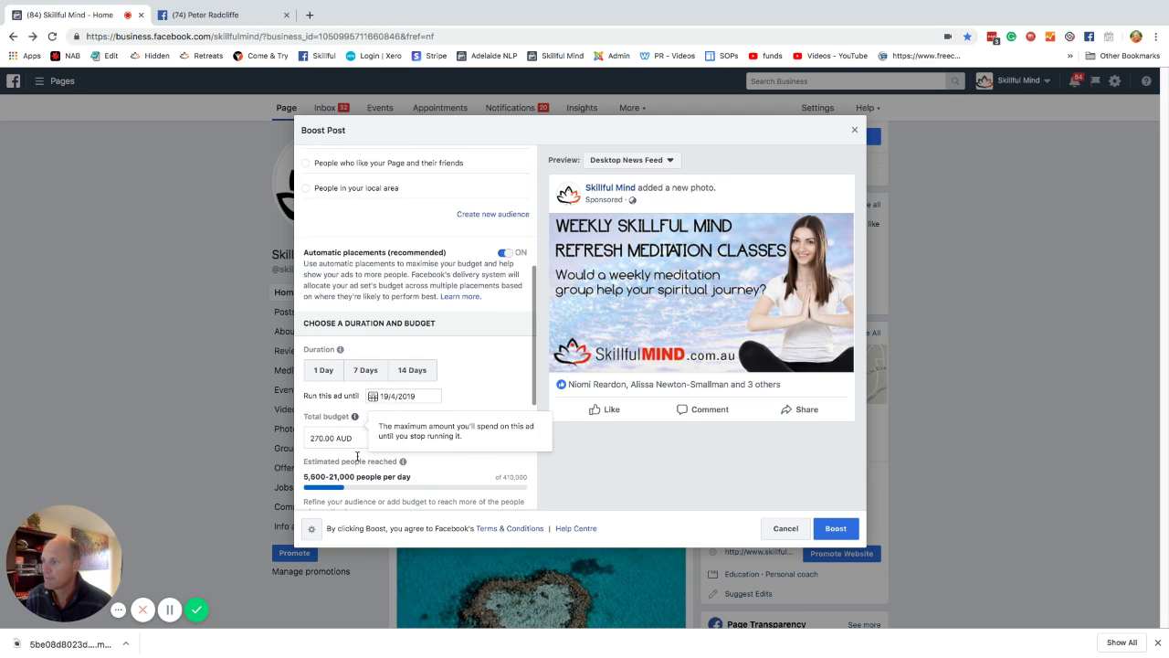
{"action": "scroll", "coordinate": [356, 442], "scroll_direction": "down", "scroll_amount": 2}
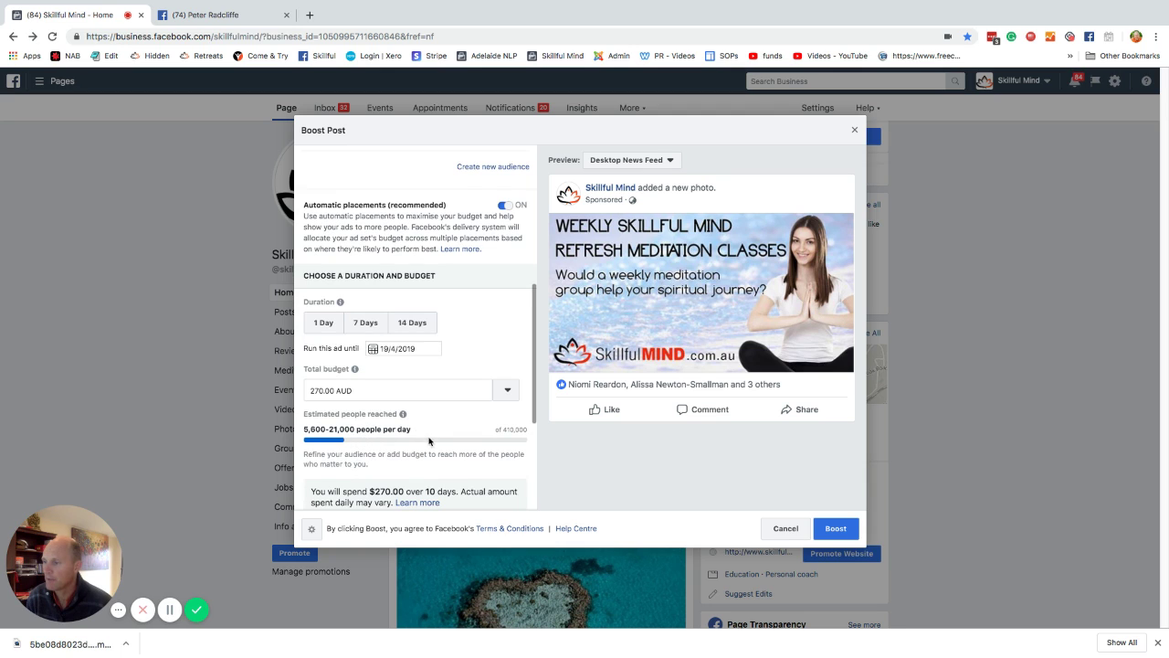
{"action": "scroll", "coordinate": [428, 447], "scroll_direction": "up", "scroll_amount": 2}
{"action": "scroll", "coordinate": [427, 447], "scroll_direction": "up", "scroll_amount": 2}
{"action": "scroll", "coordinate": [427, 449], "scroll_direction": "up", "scroll_amount": 5}
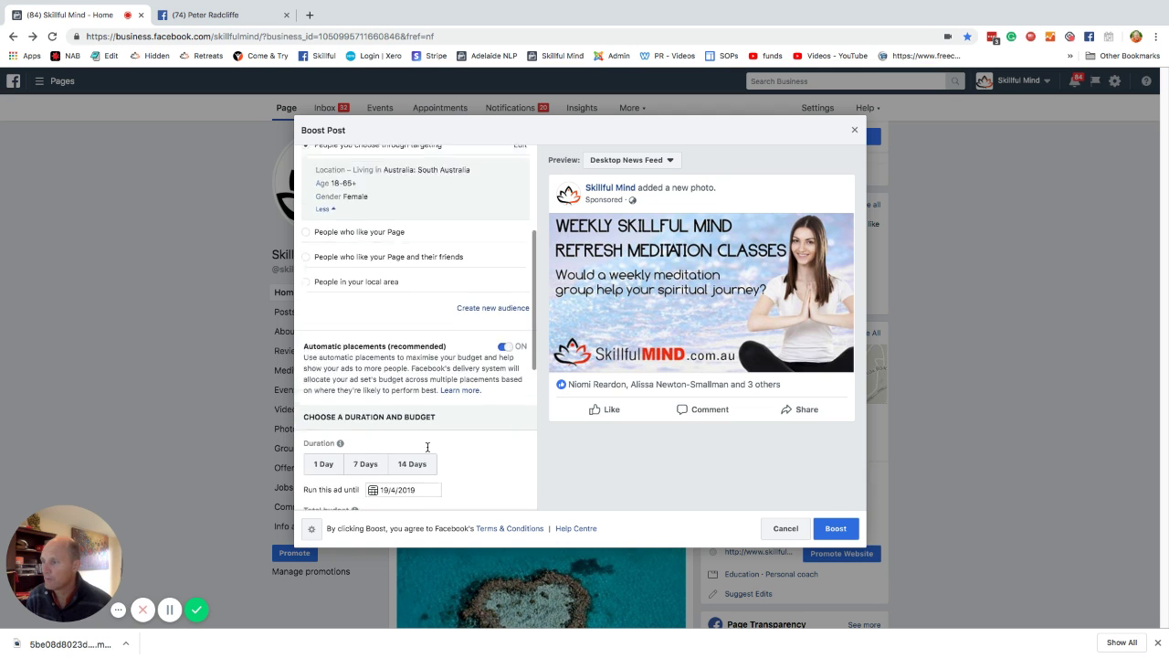
{"action": "scroll", "coordinate": [427, 450], "scroll_direction": "up", "scroll_amount": 4}
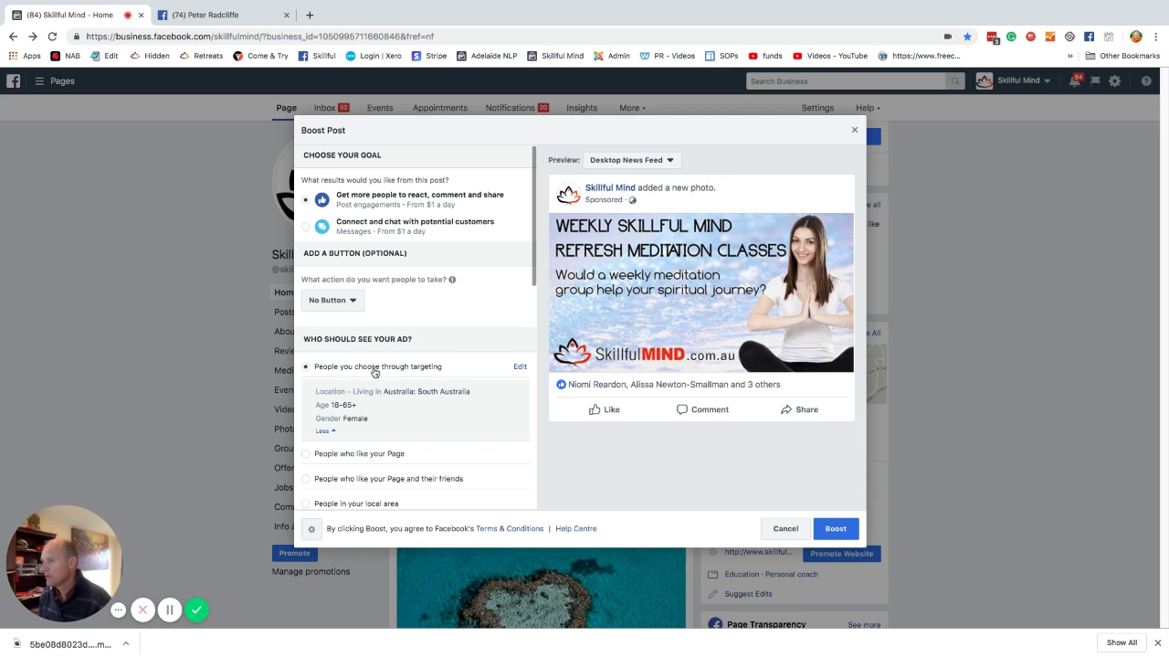
Edit the boost's targeted audience and set its minimum age to 33
{"action": "left_click", "coordinate": [519, 368]}
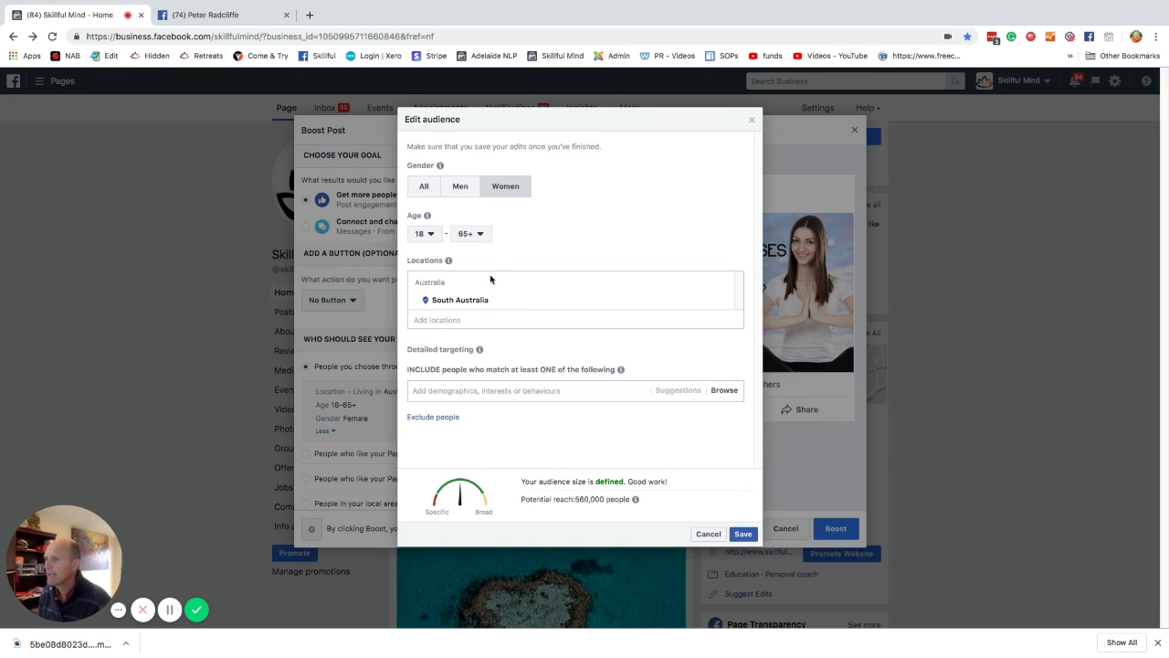
{"action": "left_click", "coordinate": [431, 234]}
{"action": "scroll", "coordinate": [425, 384], "scroll_direction": "down", "scroll_amount": 5}
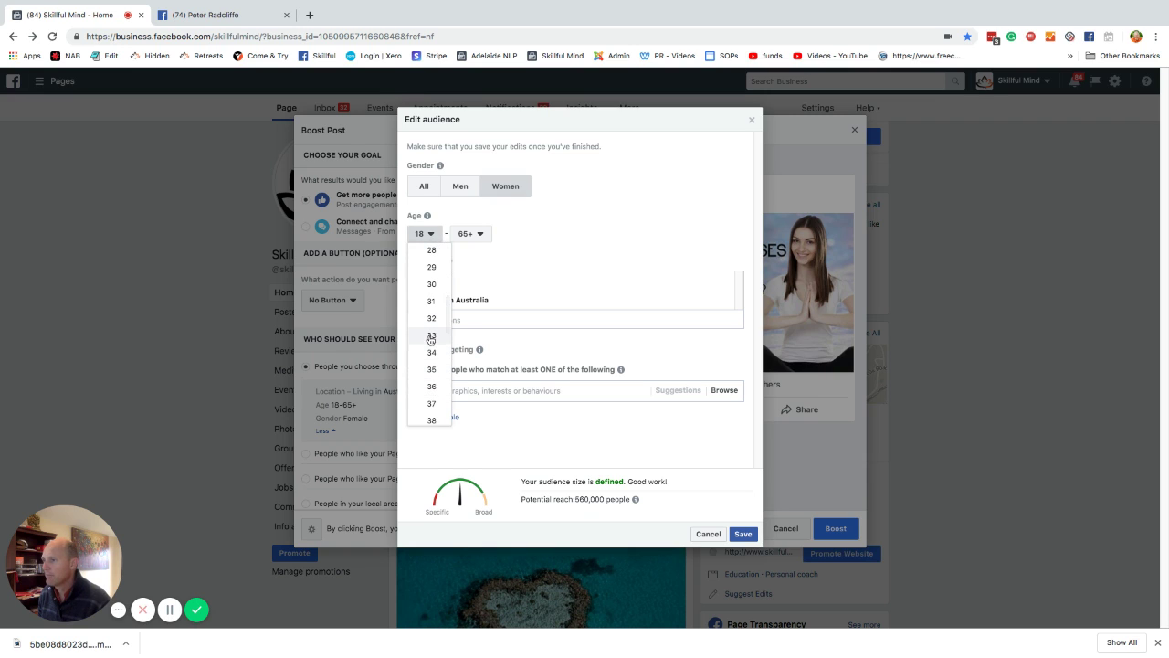
{"action": "left_click", "coordinate": [431, 336]}
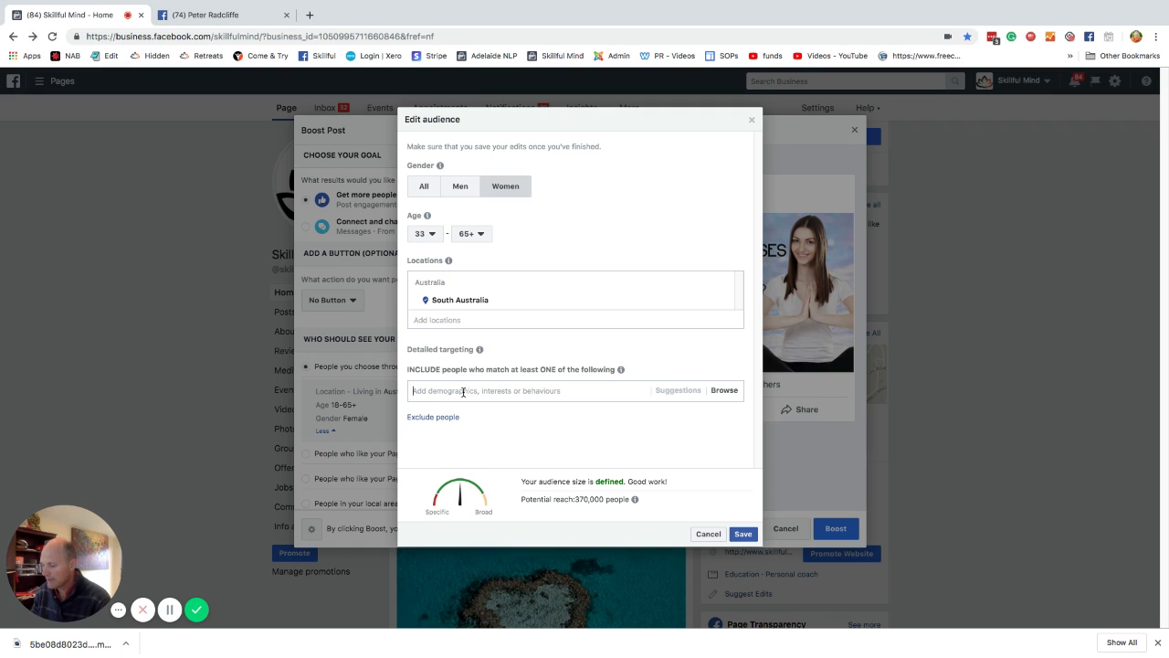
Search the audience's detailed targeting for "meditation" and look through the suggested interests
{"action": "type", "text": "medi"}
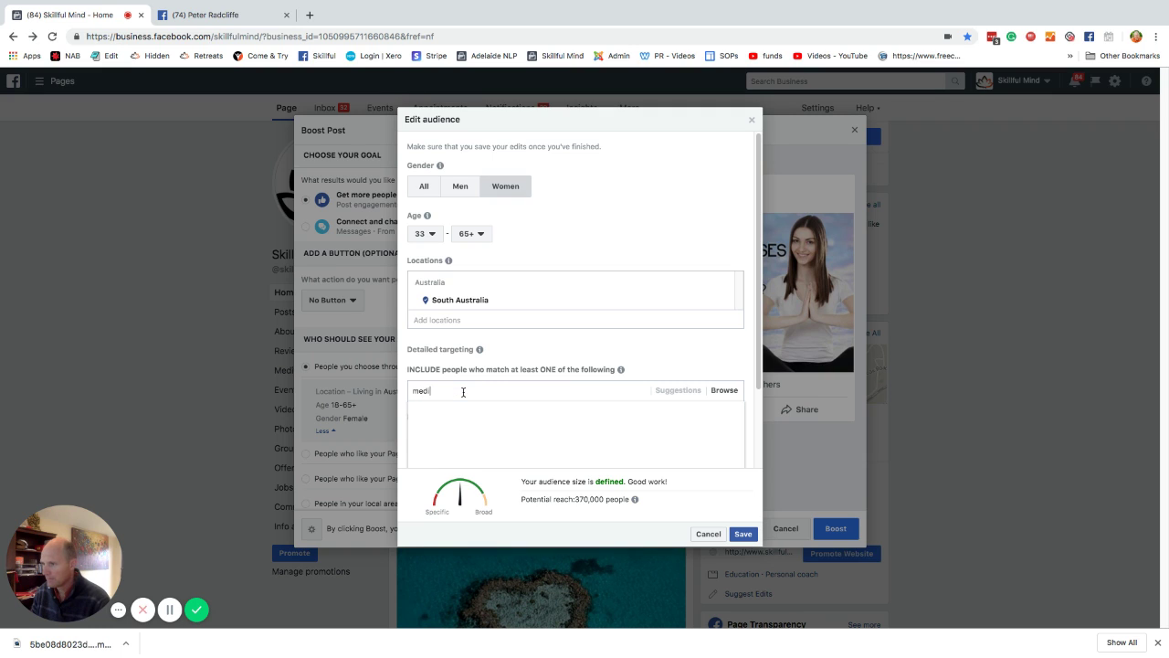
{"action": "type", "text": "tation"}
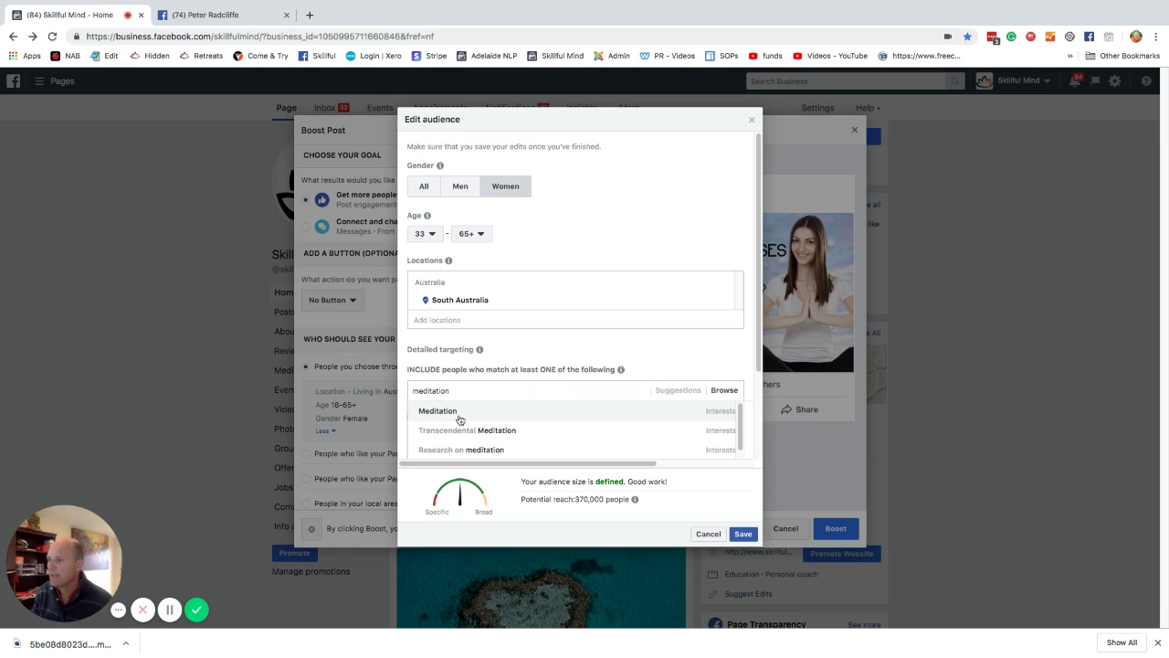
{"action": "scroll", "coordinate": [467, 422], "scroll_direction": "down", "scroll_amount": 2}
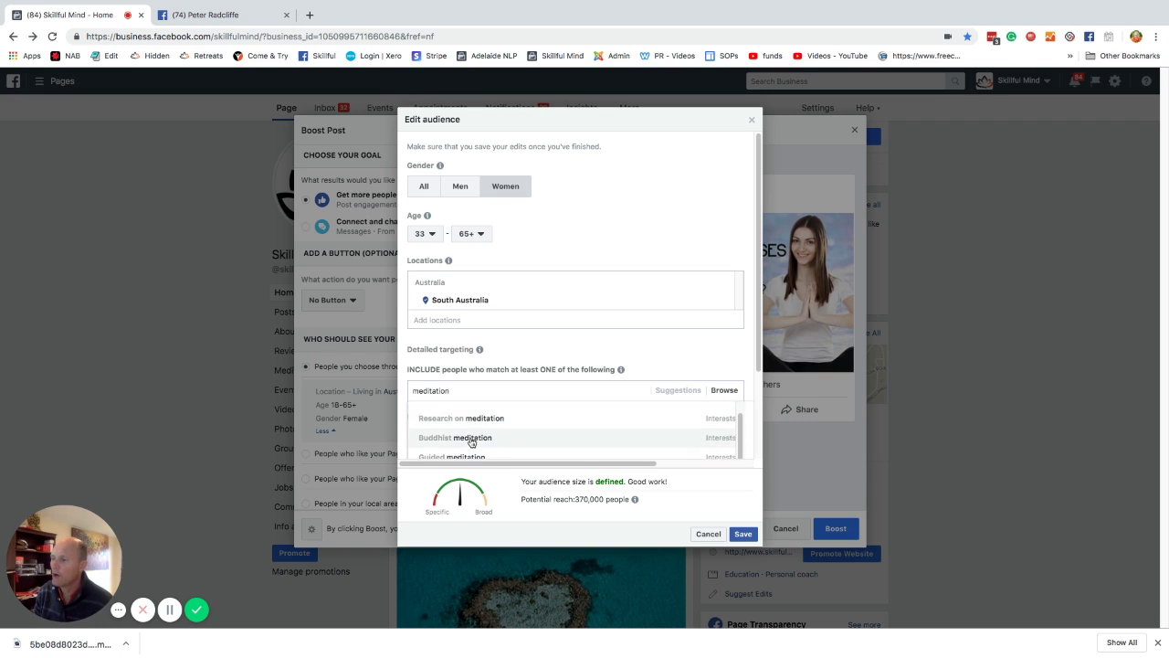
{"action": "scroll", "coordinate": [471, 443], "scroll_direction": "down", "scroll_amount": 1}
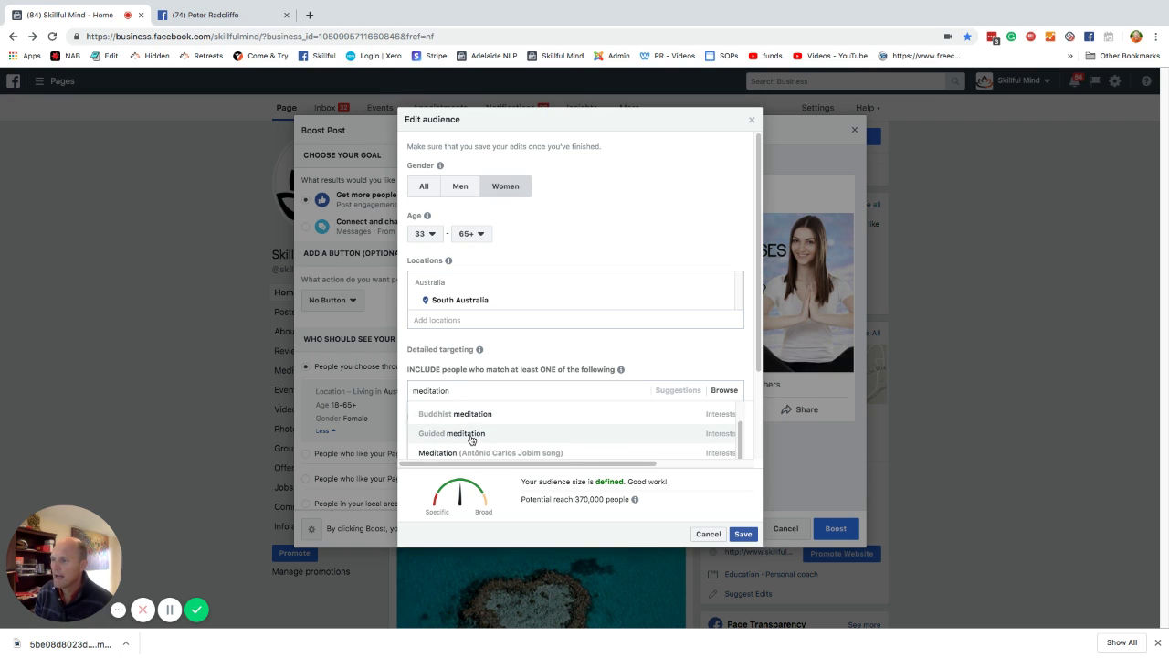
{"action": "scroll", "coordinate": [466, 414], "scroll_direction": "up", "scroll_amount": 3}
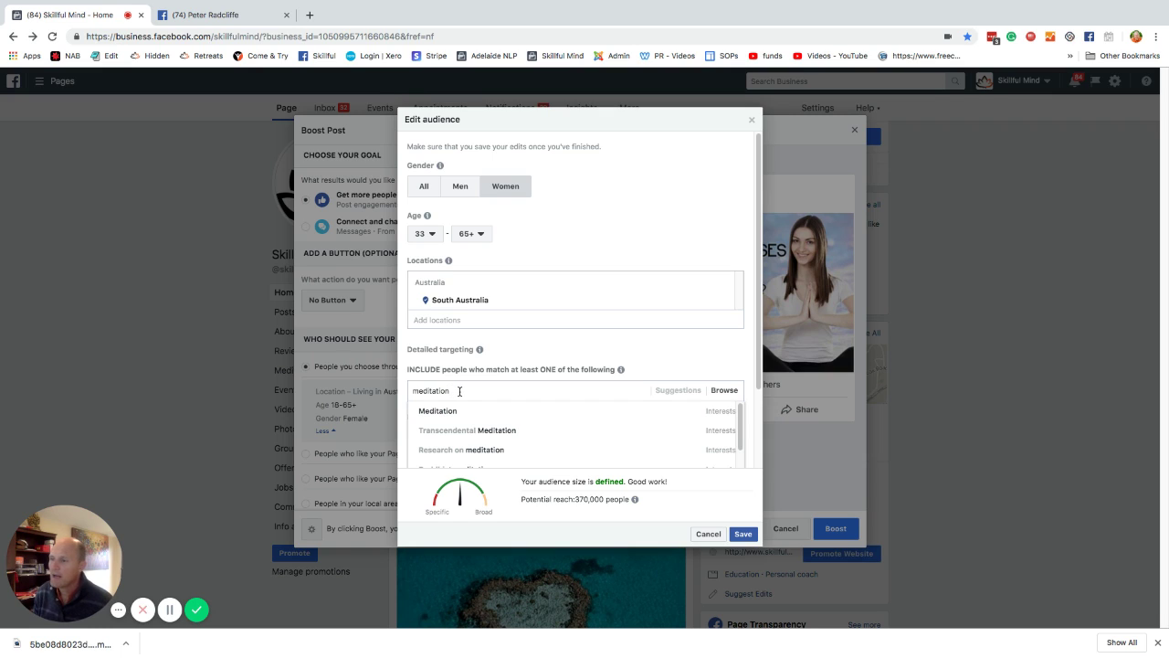
Replace the detailed targeting search term with "hypno" and add the Hypnosis interest to the audience
{"action": "left_click_drag", "start_coordinate": [450, 391], "coordinate": [412, 393]}
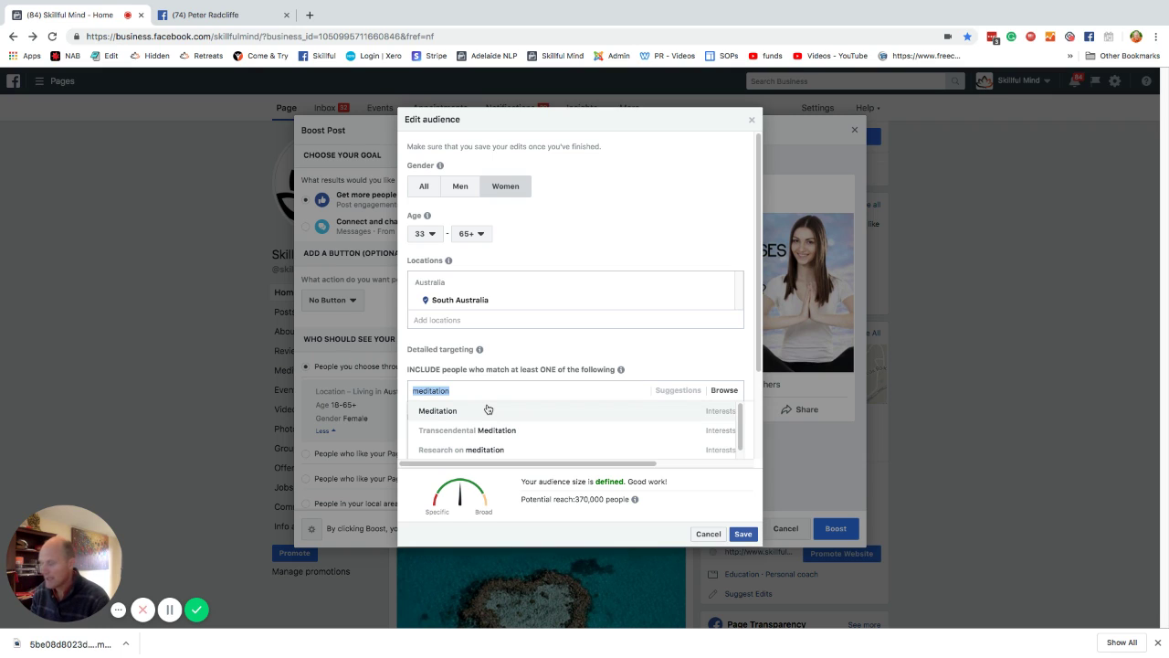
{"action": "type", "text": "hypnot"}
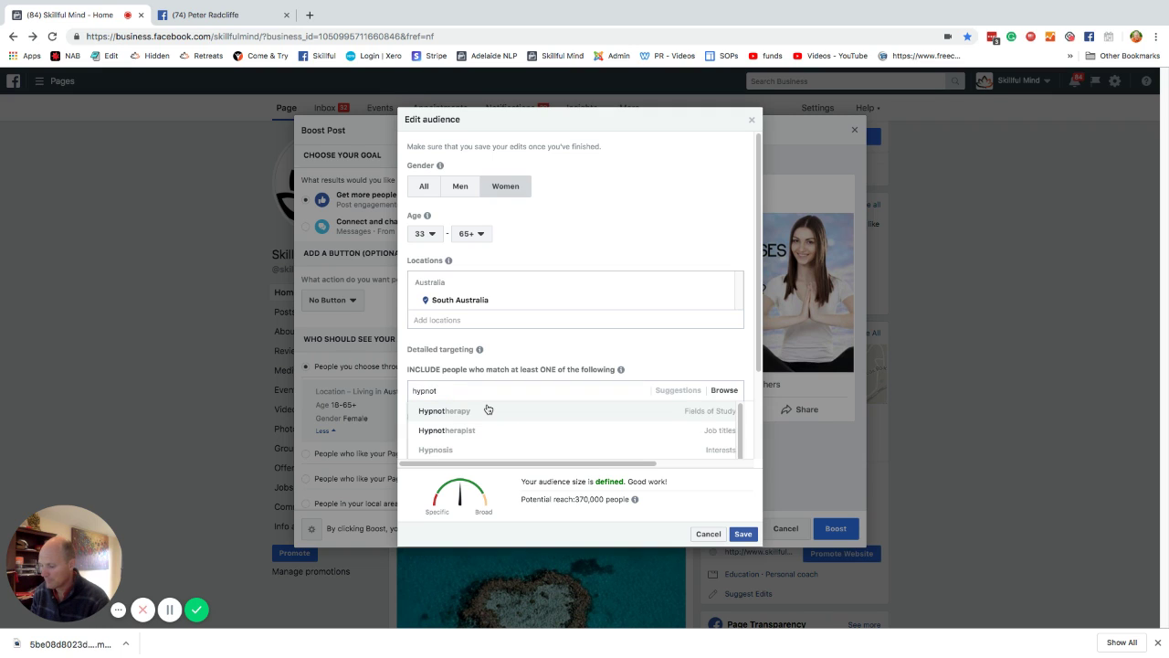
{"action": "type", "text": "is"}
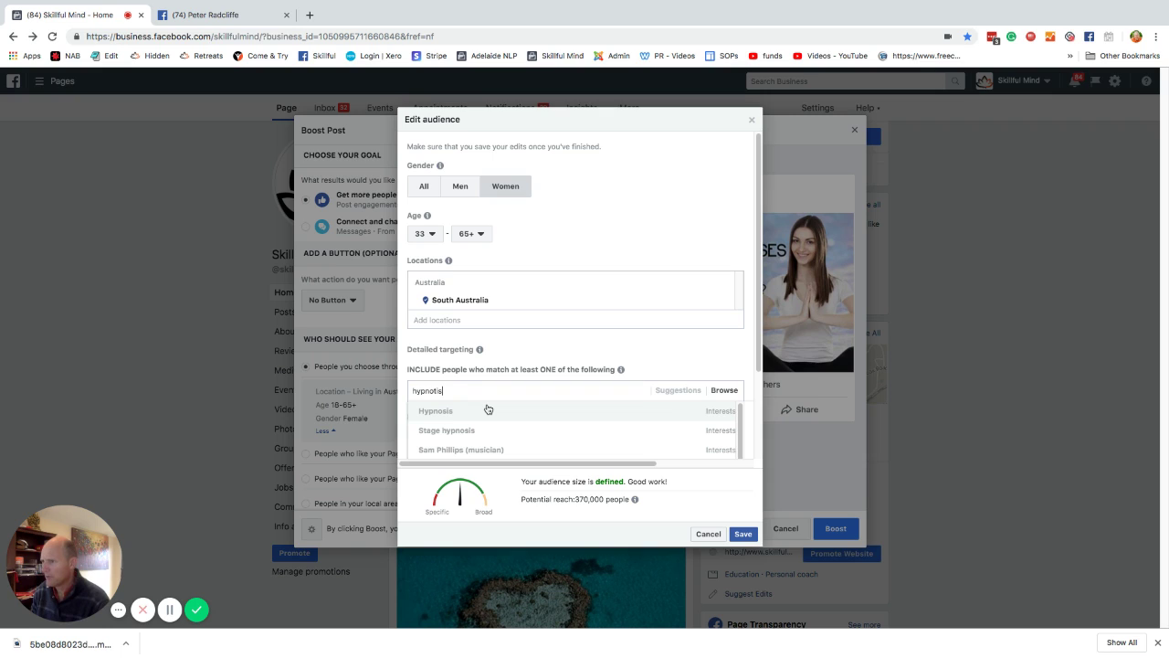
{"action": "key", "text": "BackSpace"}
{"action": "scroll", "coordinate": [479, 439], "scroll_direction": "down", "scroll_amount": 3}
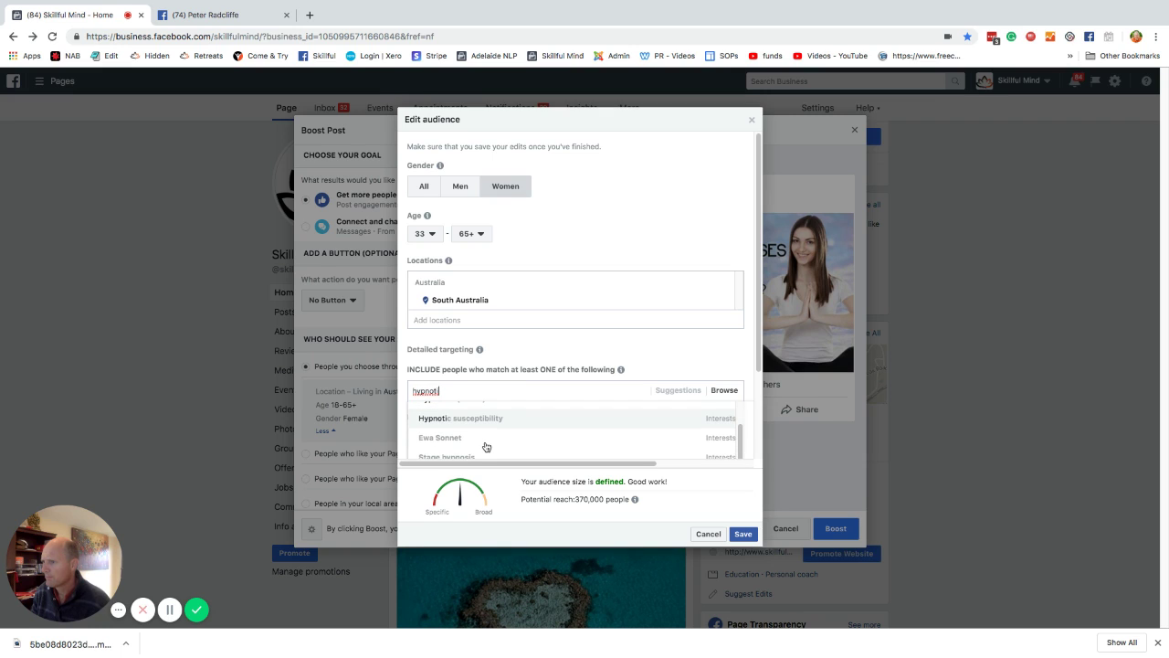
{"action": "key", "text": "BackSpace"}
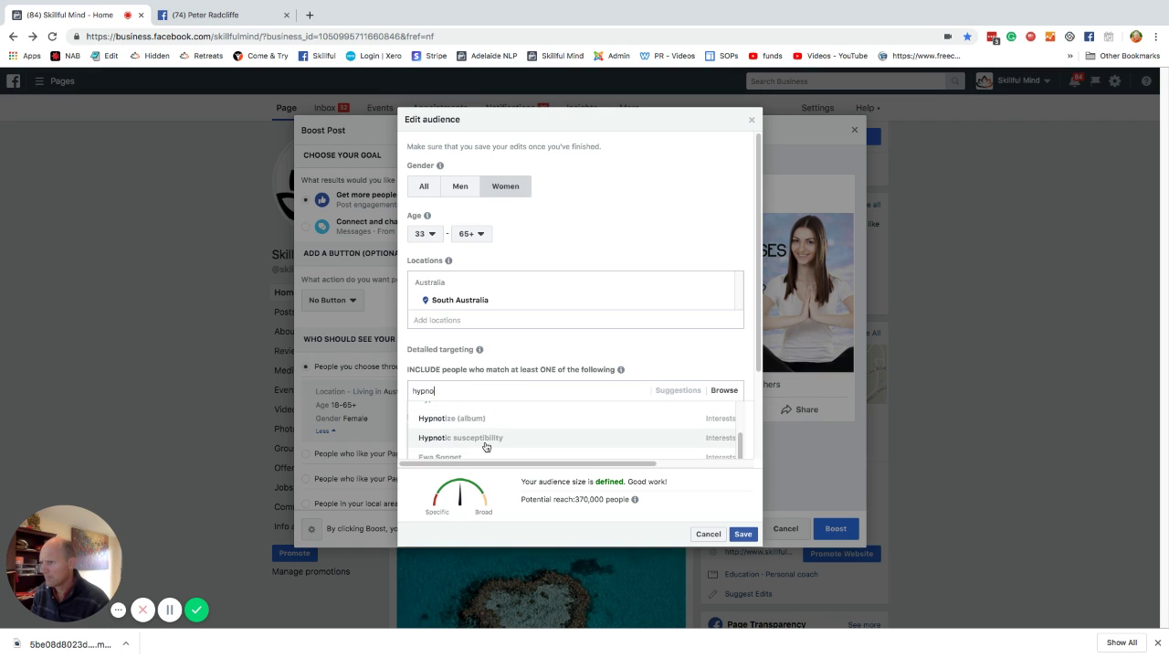
{"action": "key", "text": "BackSpace"}
{"action": "scroll", "coordinate": [510, 434], "scroll_direction": "up", "scroll_amount": 2}
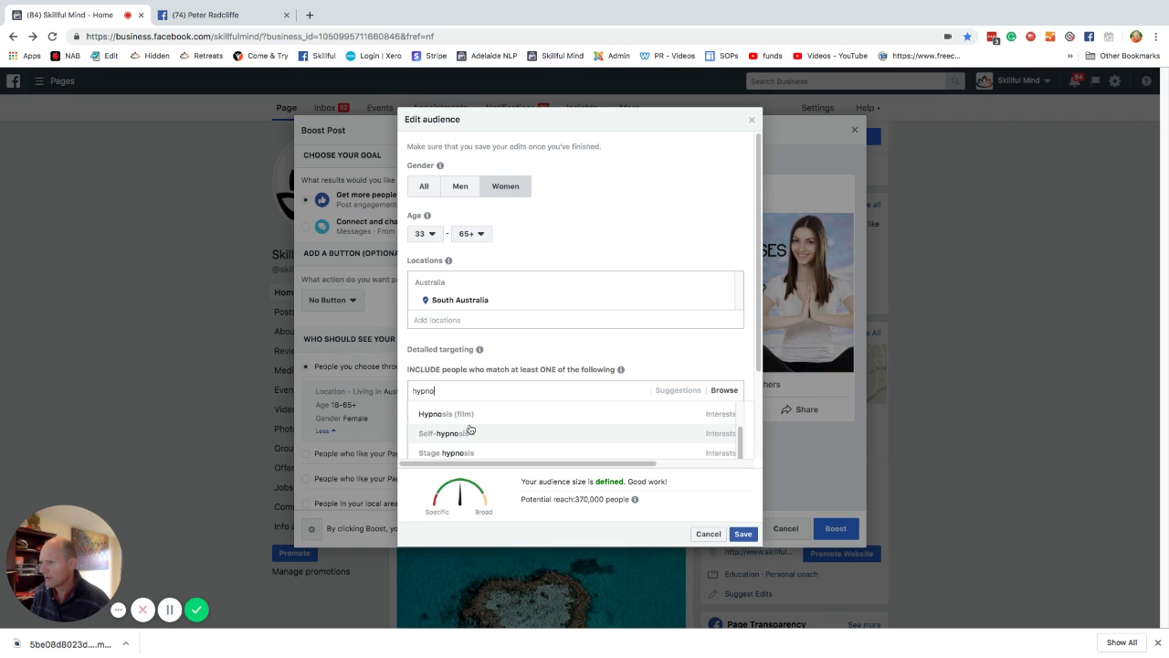
{"action": "left_click", "coordinate": [458, 422]}
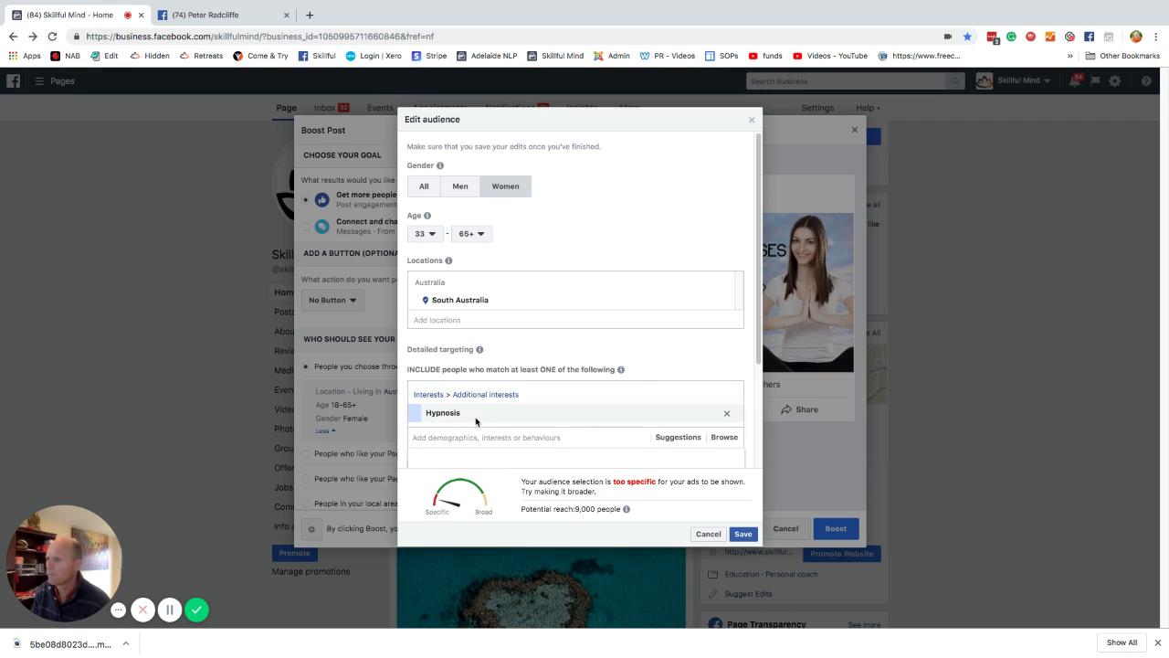
Check the audience's potential reach and save the audience edits for the boost
{"action": "mouse_move", "coordinate": [481, 409]}
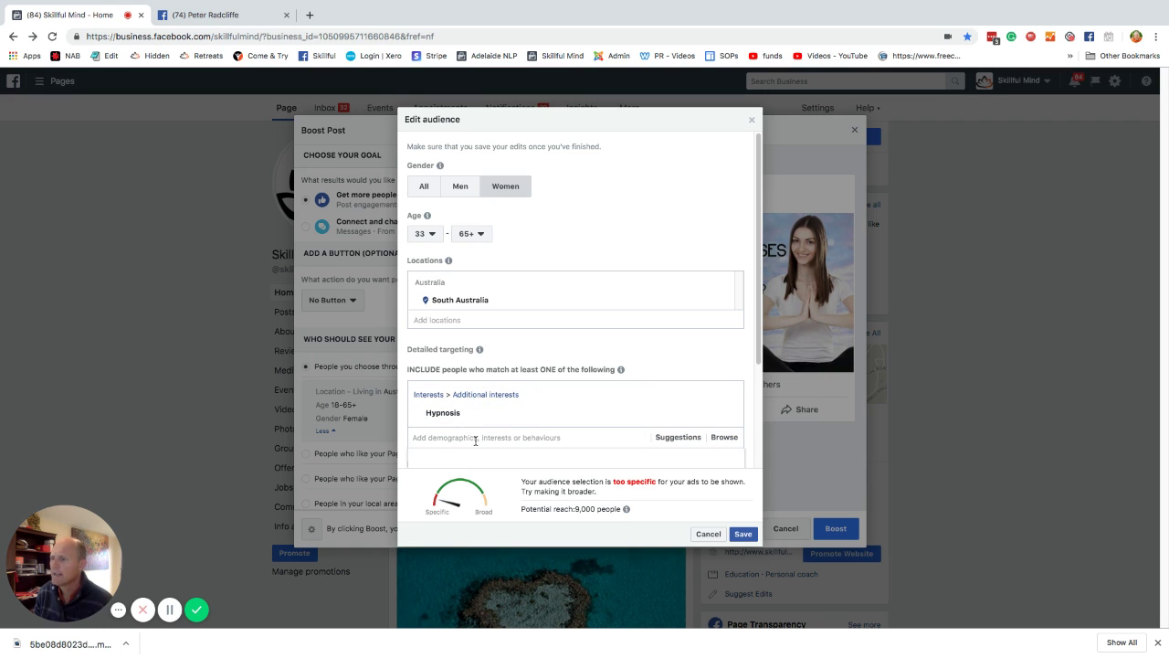
{"action": "scroll", "coordinate": [485, 452], "scroll_direction": "down", "scroll_amount": 1}
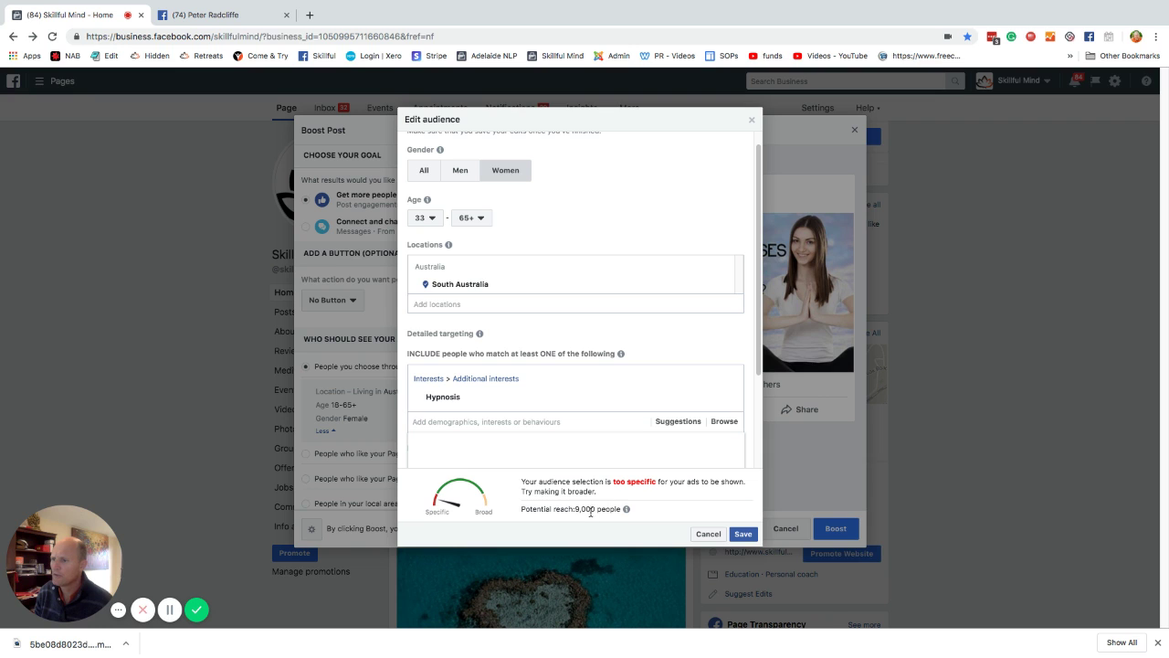
{"action": "scroll", "coordinate": [555, 451], "scroll_direction": "up", "scroll_amount": 1}
{"action": "scroll", "coordinate": [556, 450], "scroll_direction": "down", "scroll_amount": 1}
{"action": "scroll", "coordinate": [555, 449], "scroll_direction": "up", "scroll_amount": 1}
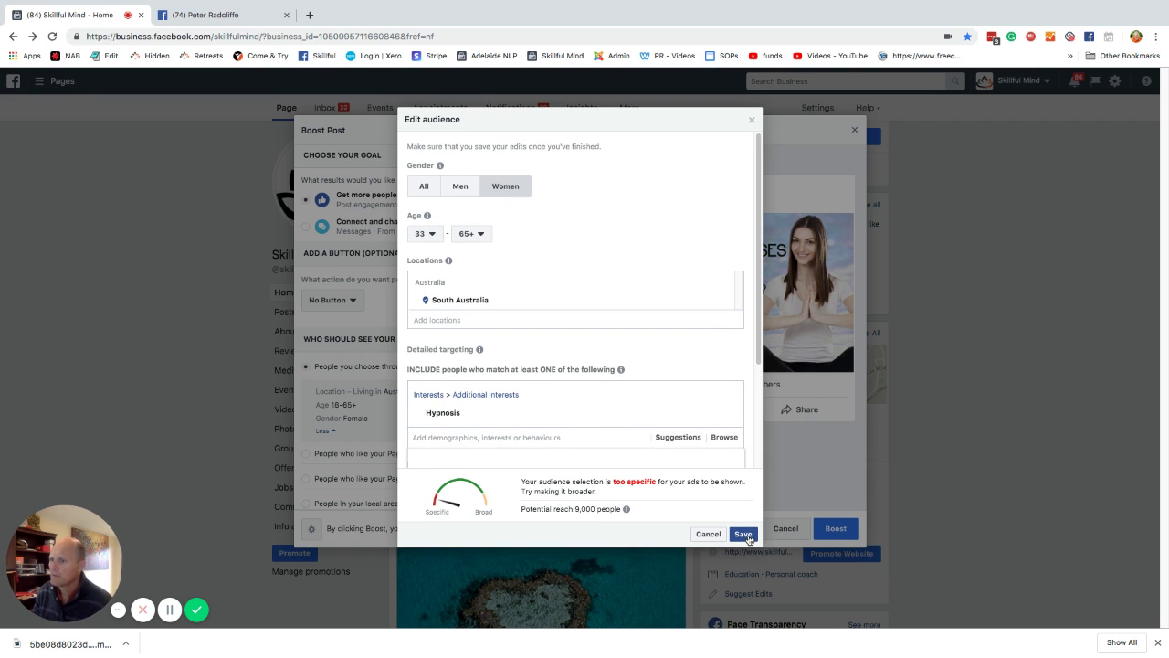
{"action": "left_click", "coordinate": [743, 534]}
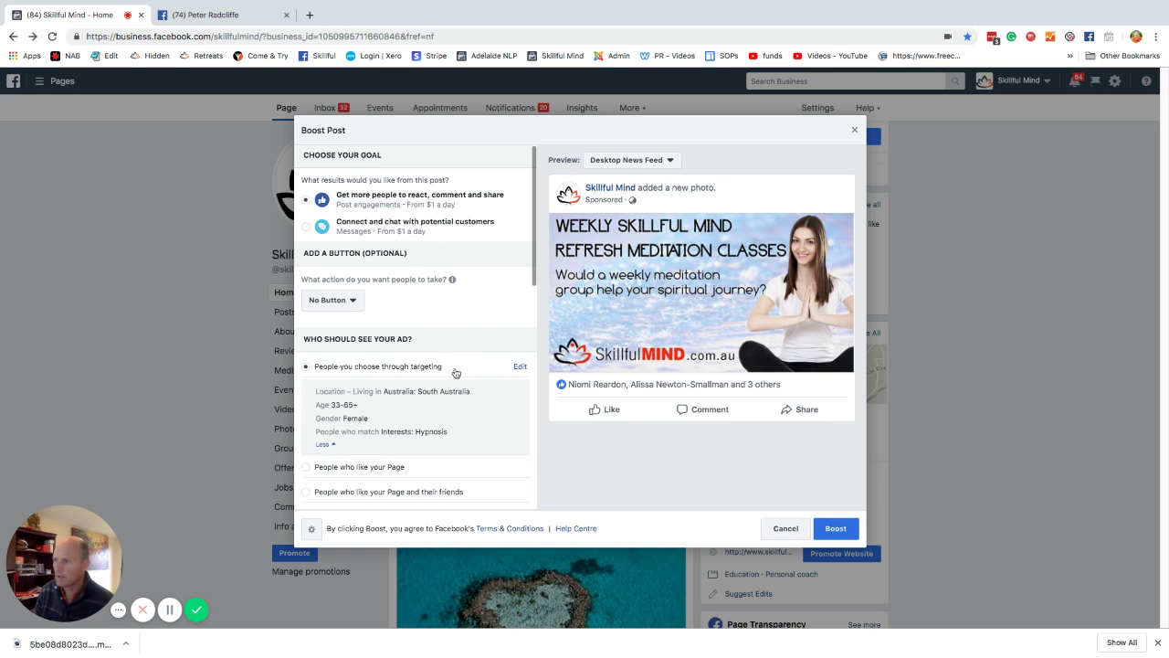
{"action": "scroll", "coordinate": [410, 444], "scroll_direction": "down", "scroll_amount": 3}
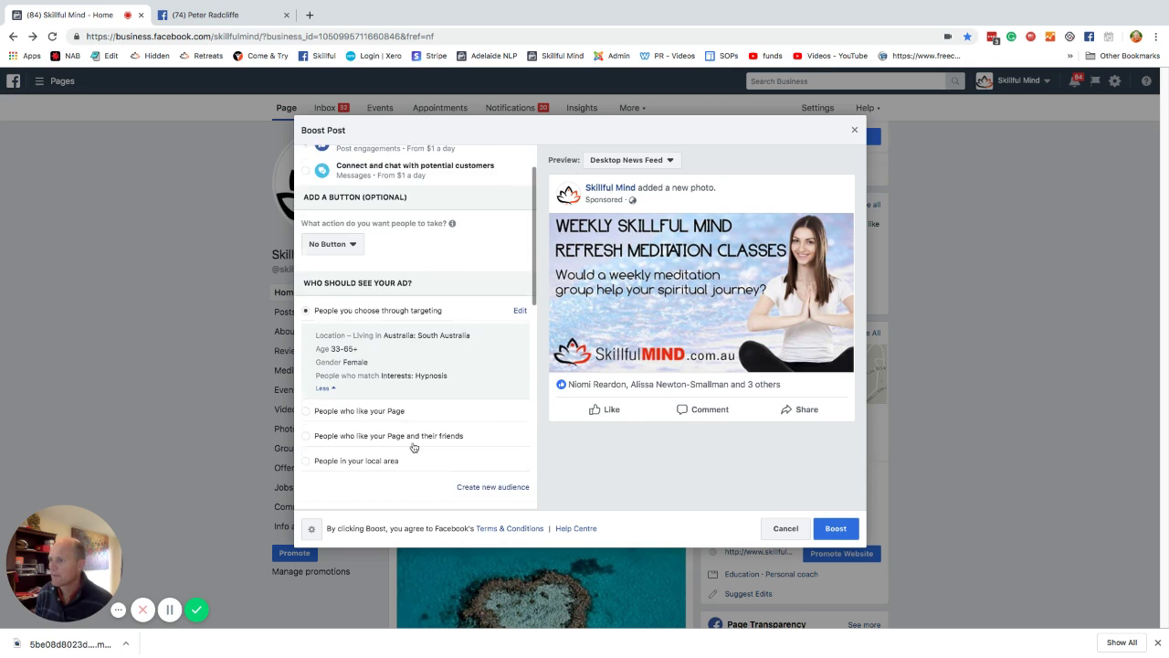